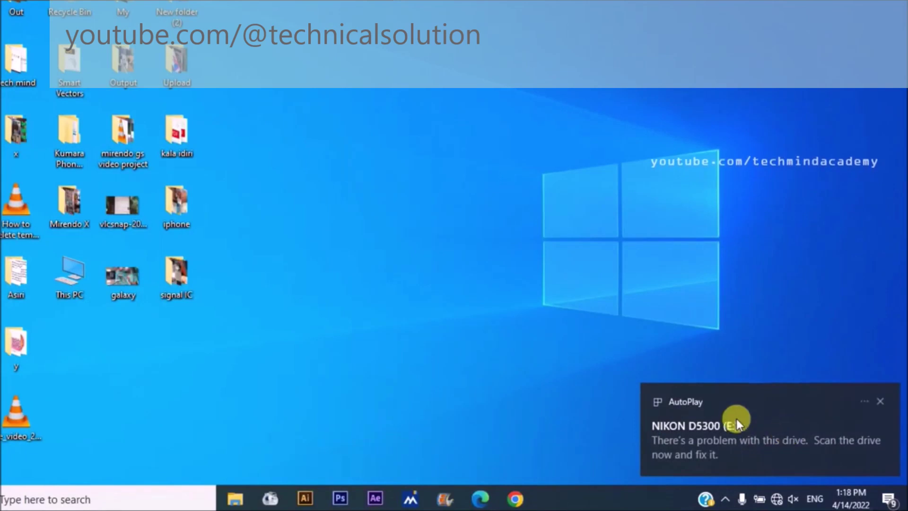
Open the scan-and-fix prompt for the NIKON D5300 (E:) card from its notification.
click(693, 403)
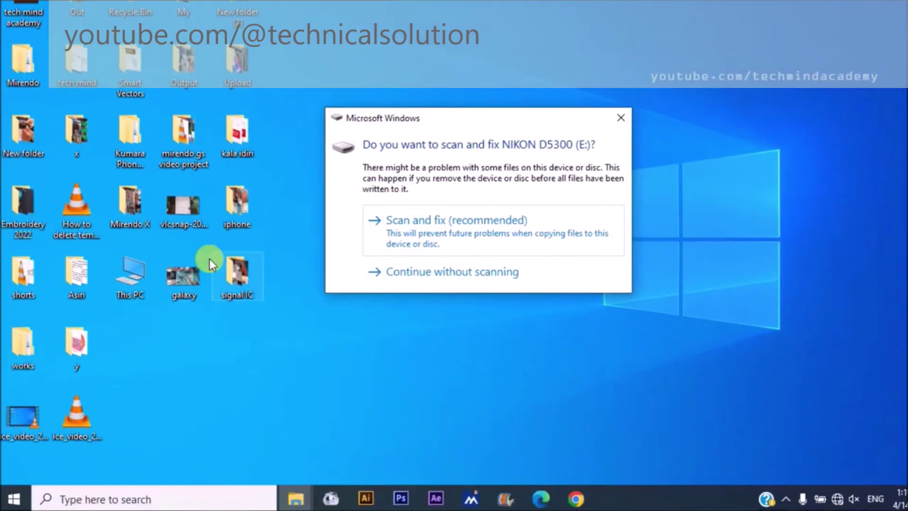
Browse from This PC to the card's DCIM\100D5300 photo folder.
double_click(69, 309)
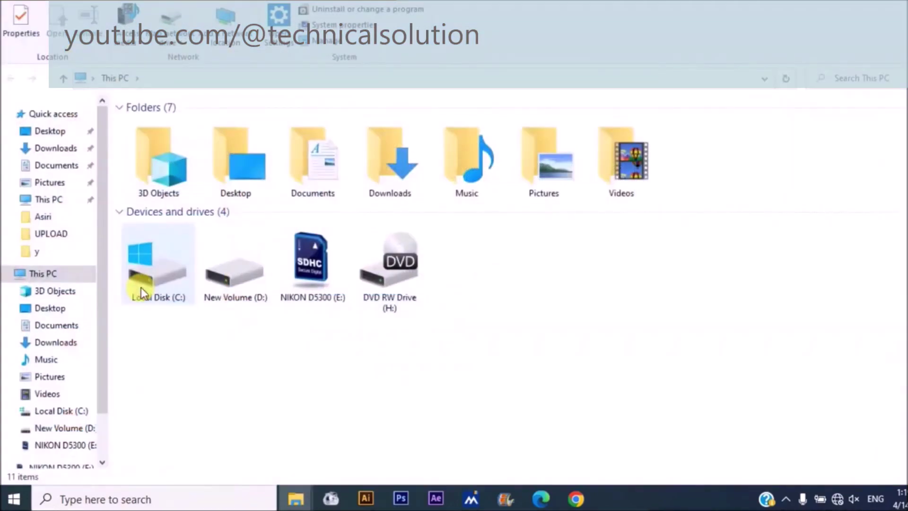
double_click(294, 275)
double_click(142, 113)
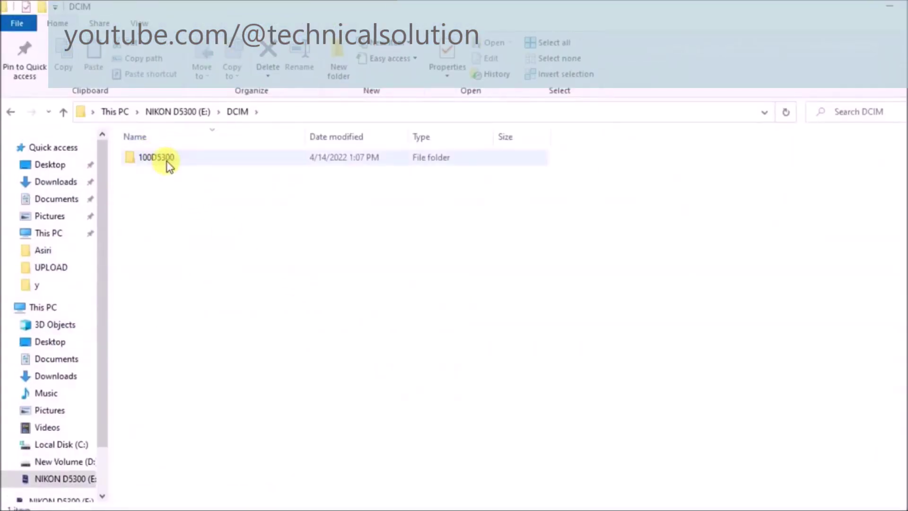
double_click(167, 127)
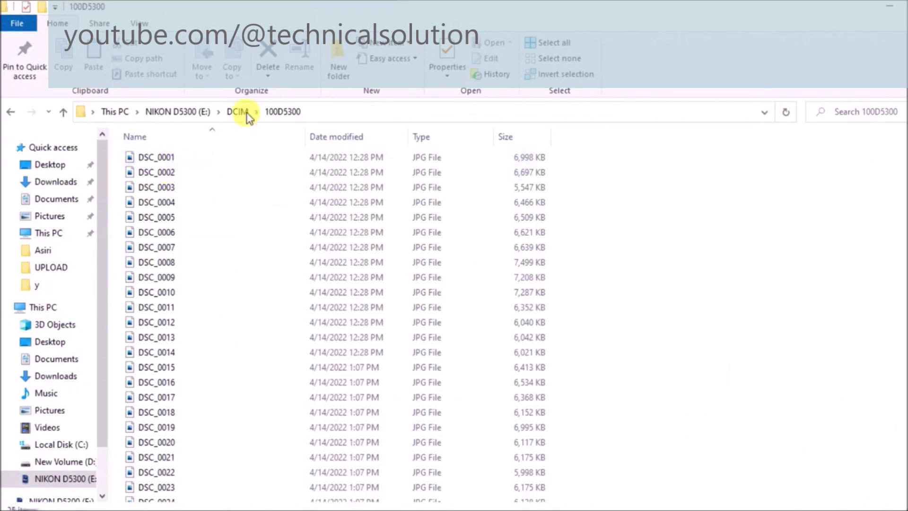
Check that photo DSC_0001 opens correctly, then return to the DCIM folder.
double_click(185, 160)
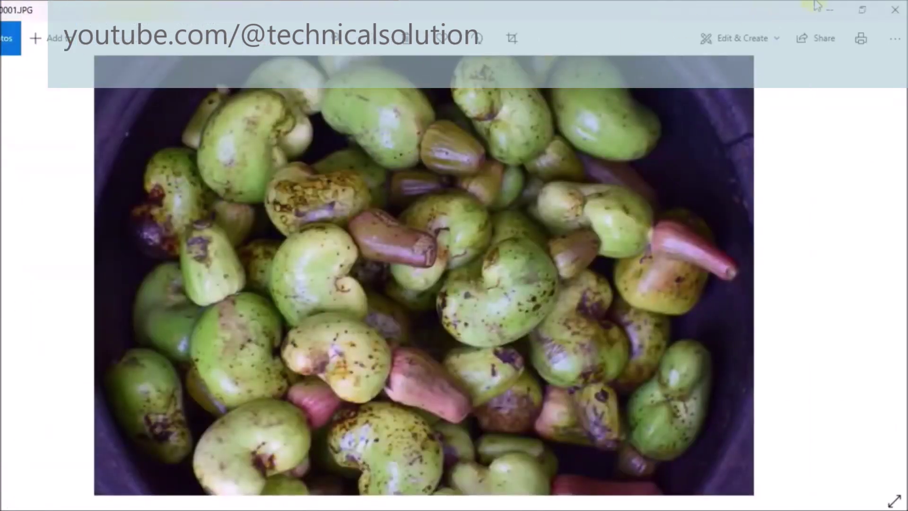
click(896, 13)
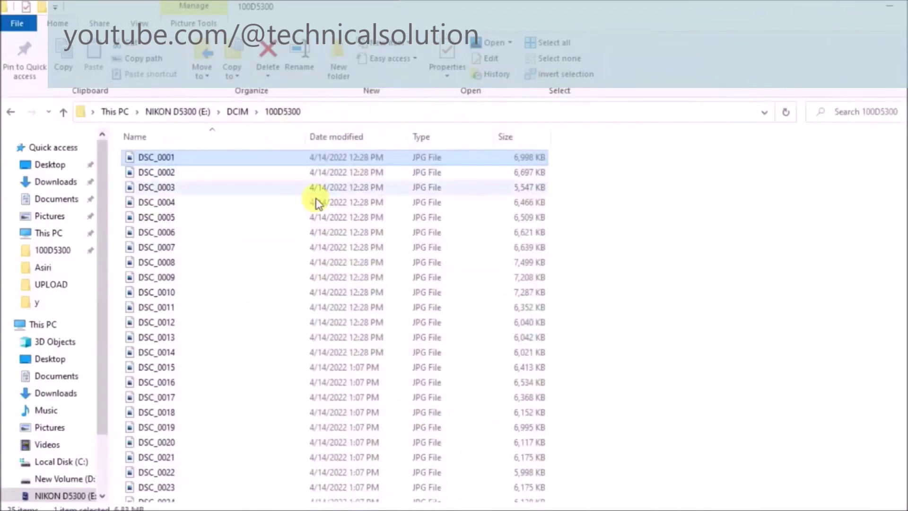
click(10, 113)
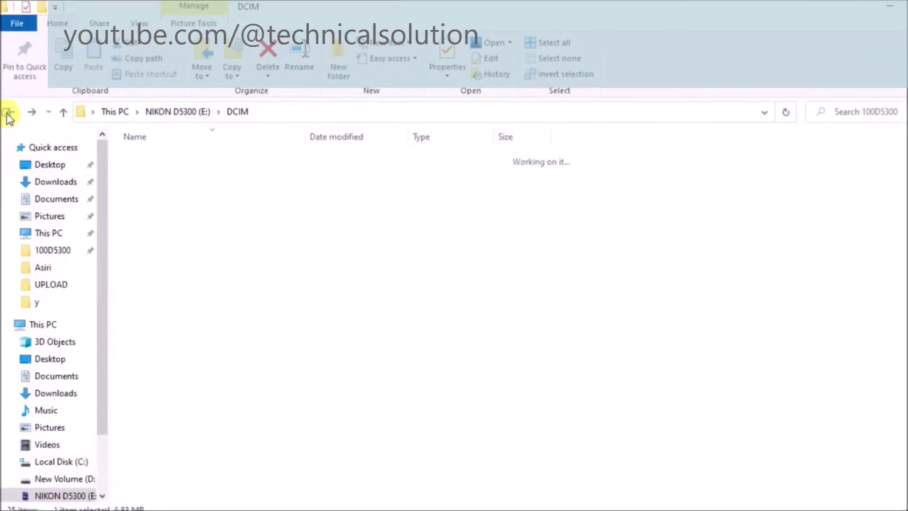
right_click(165, 160)
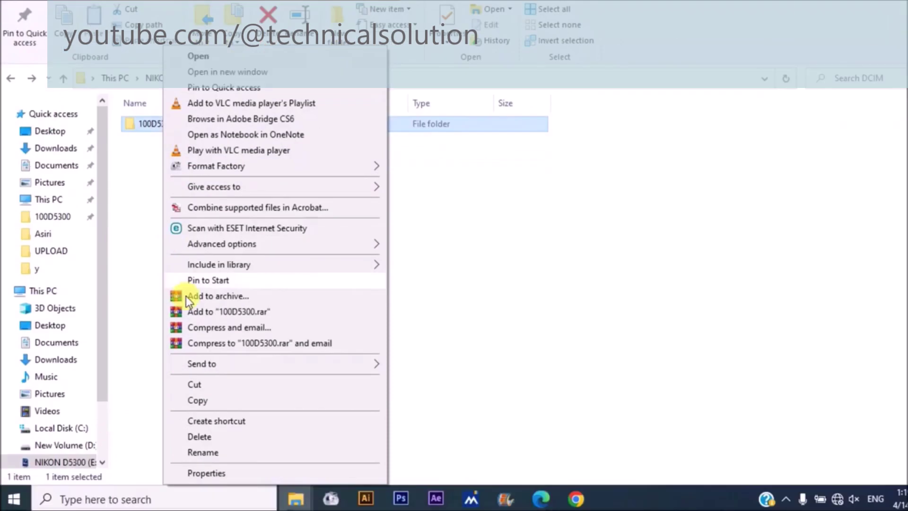
Relocate the 100D5300 folder from E:\DCIM onto the desktop.
click(223, 384)
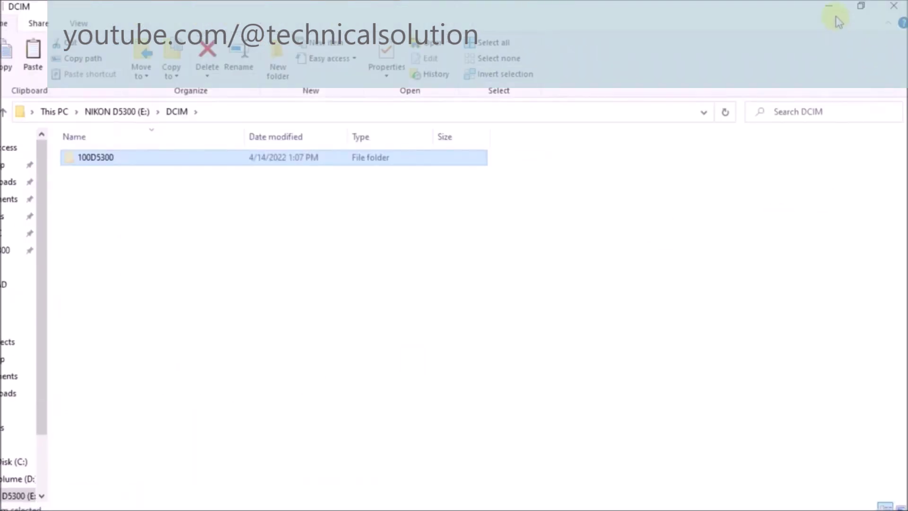
click(829, 14)
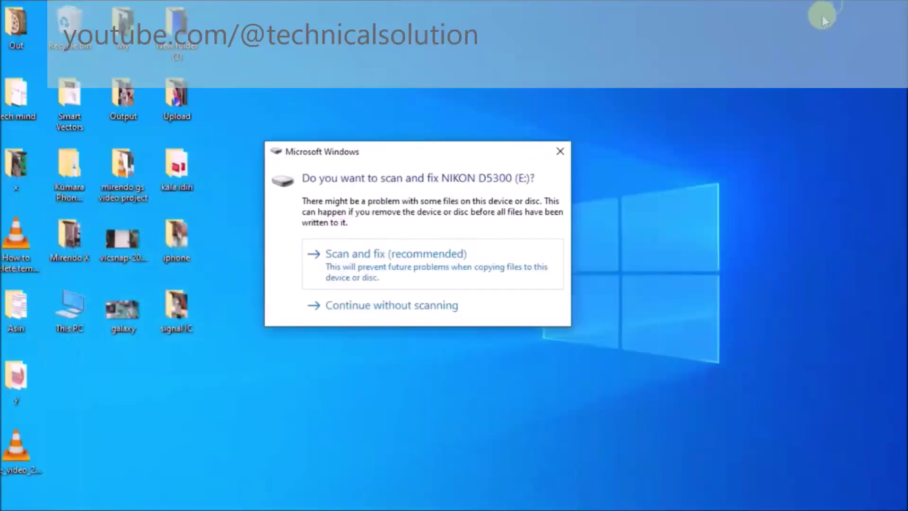
right_click(757, 190)
click(798, 253)
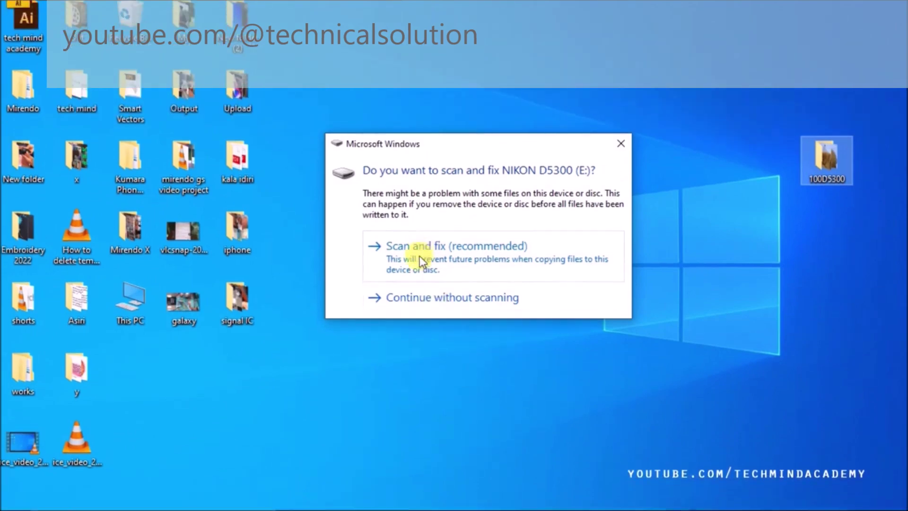
Scan and repair NIKON D5300 (E:), then close the no-errors report.
click(419, 256)
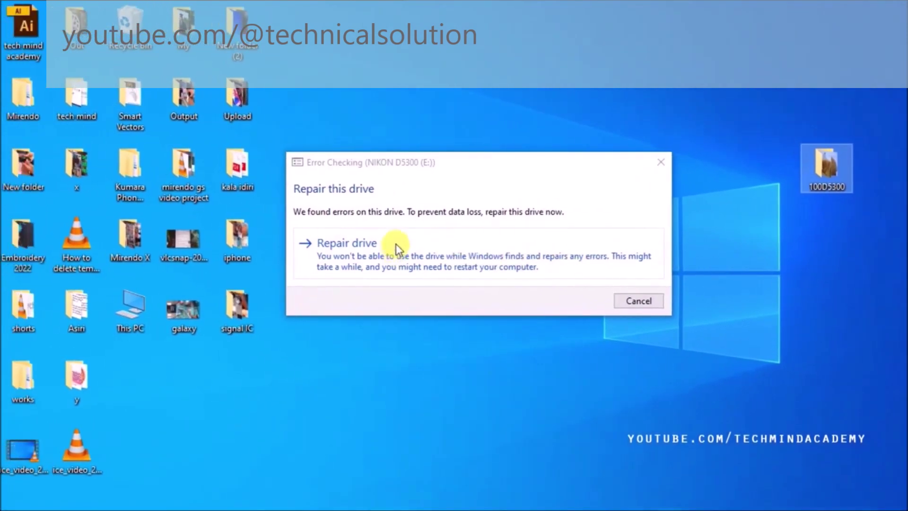
click(396, 243)
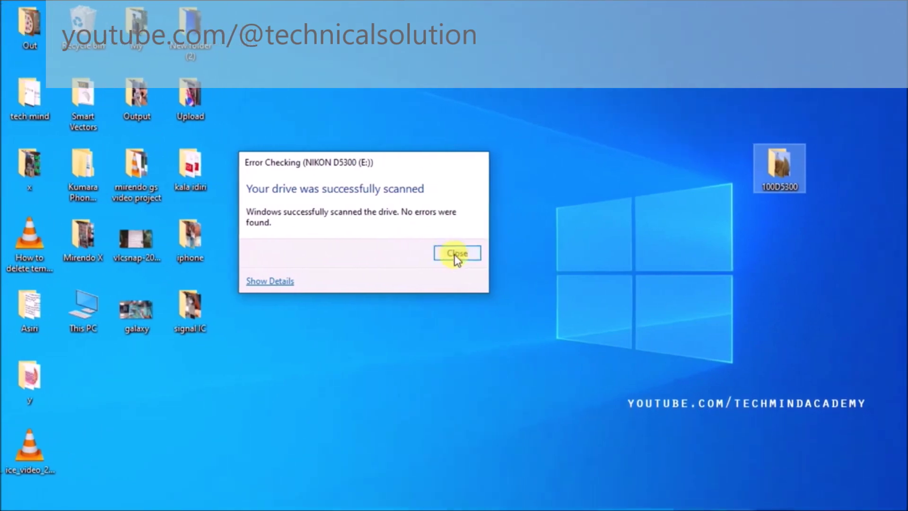
click(457, 253)
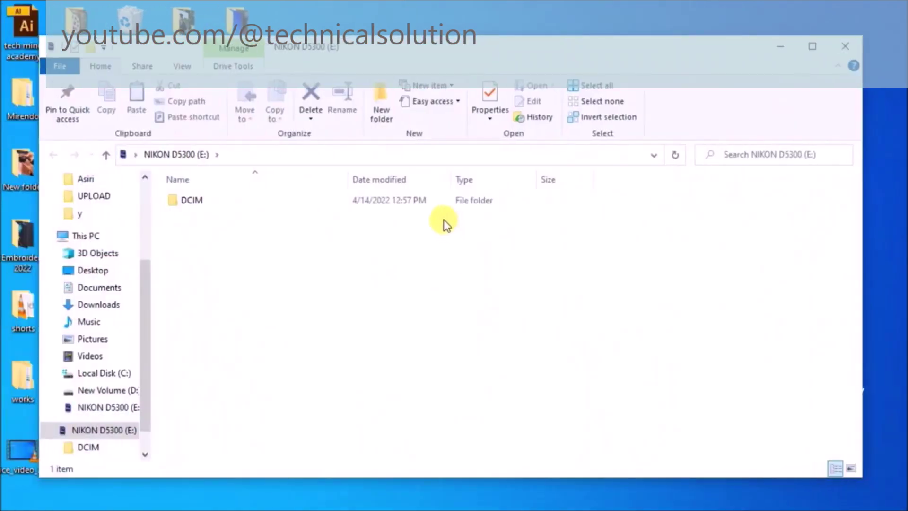
Confirm the card's DCIM folder is now empty.
double_click(386, 202)
click(53, 155)
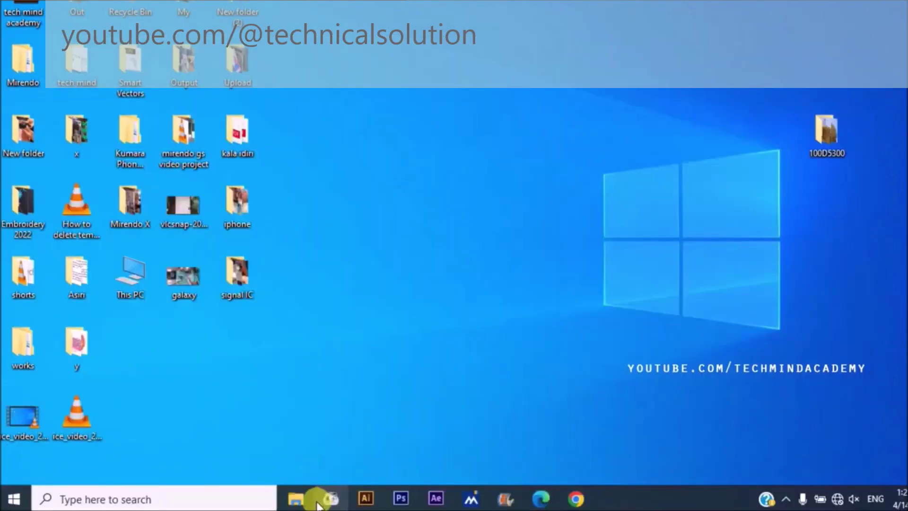
double_click(129, 278)
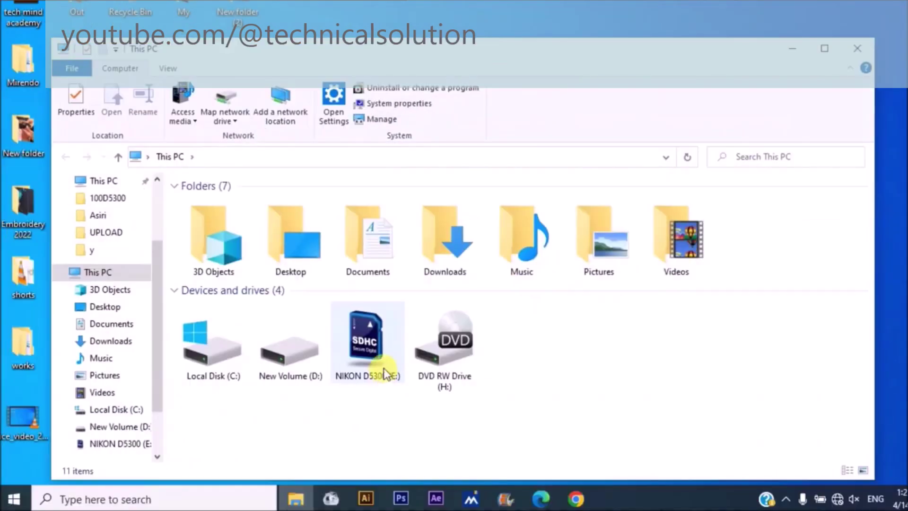
double_click(380, 362)
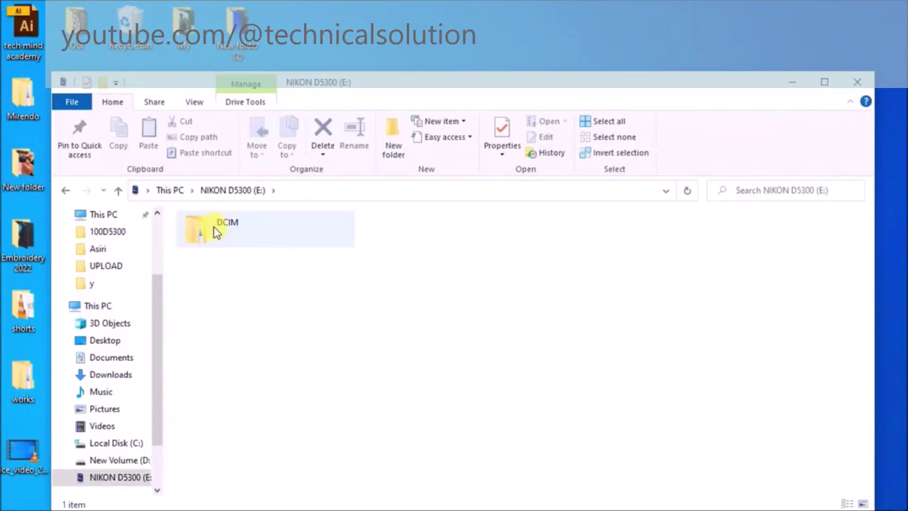
double_click(214, 226)
click(59, 191)
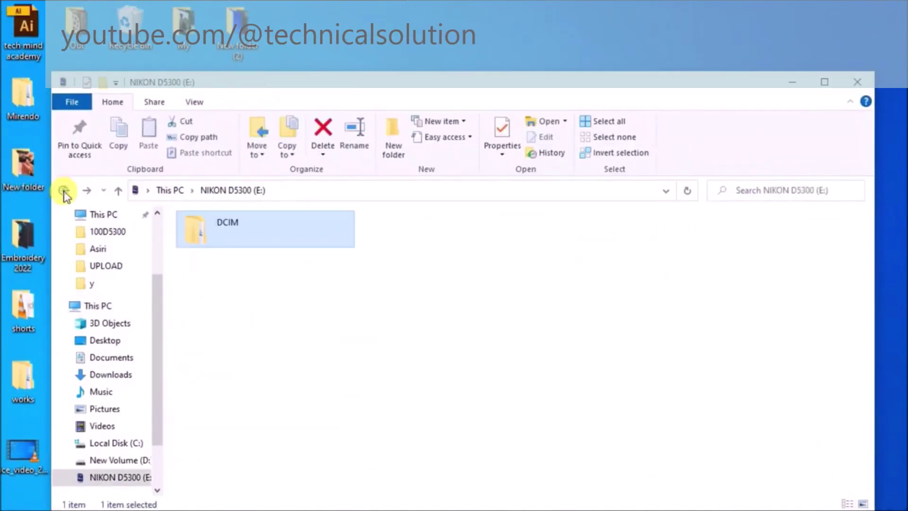
Move the empty DCIM folder from E: to the desktop and return to This PC.
right_click(209, 228)
click(241, 384)
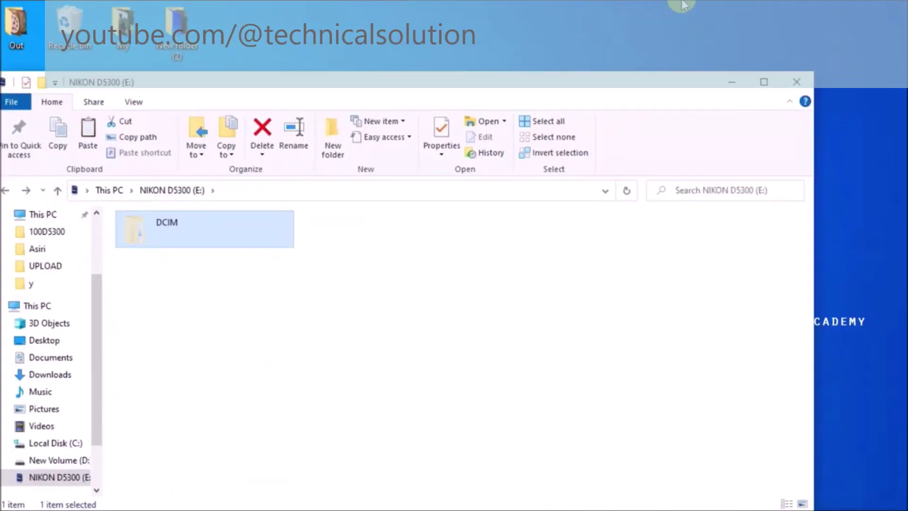
right_click(683, 4)
click(711, 62)
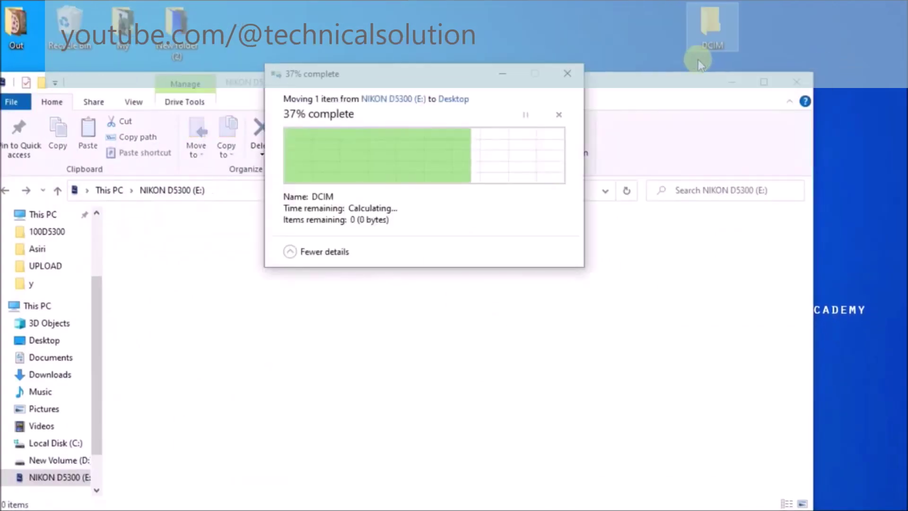
double_click(719, 19)
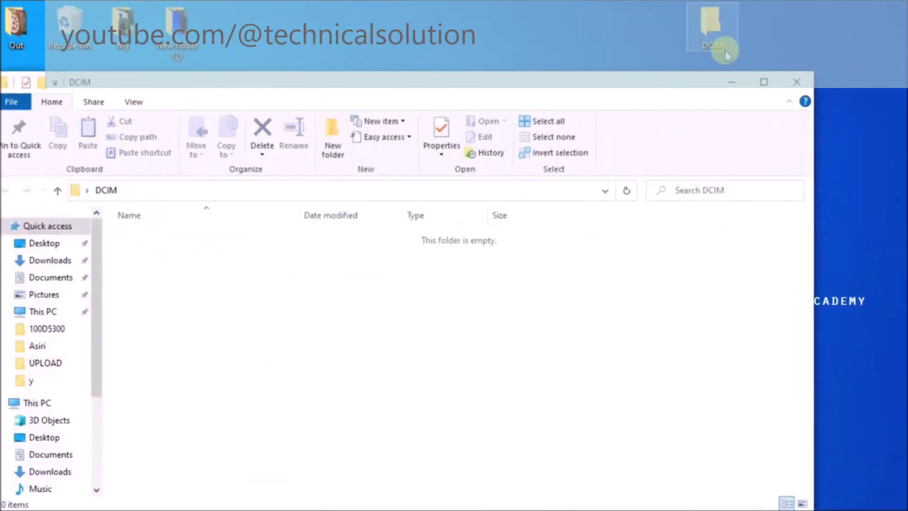
click(797, 82)
click(64, 192)
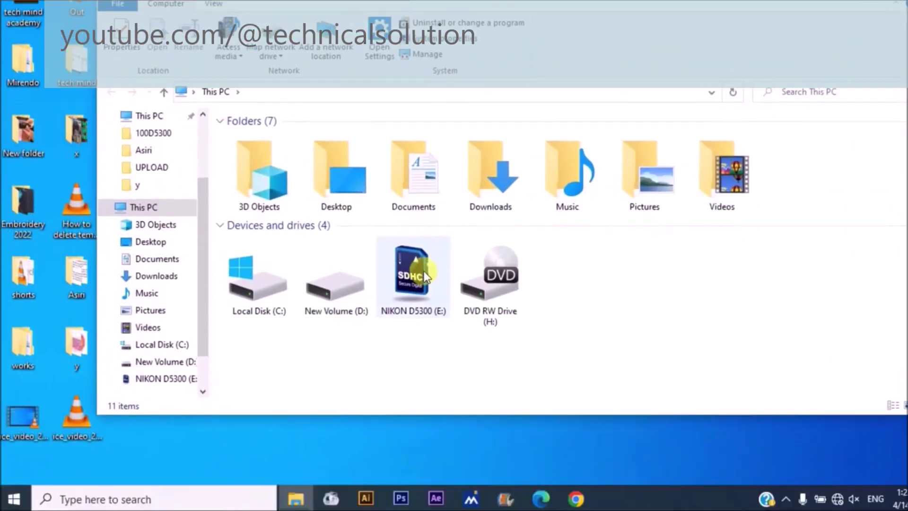
Format NIKON D5300 (E:) with the FAT32 file system.
right_click(362, 314)
click(454, 369)
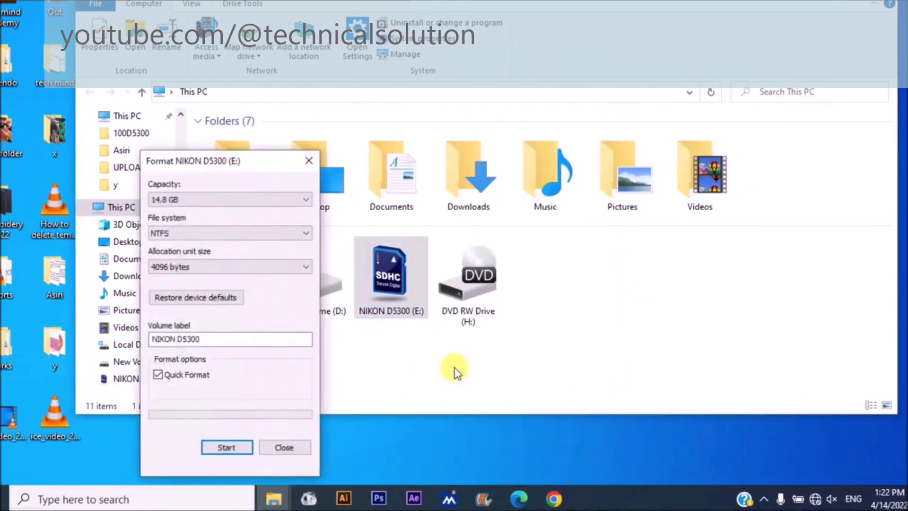
drag(274, 196, 378, 138)
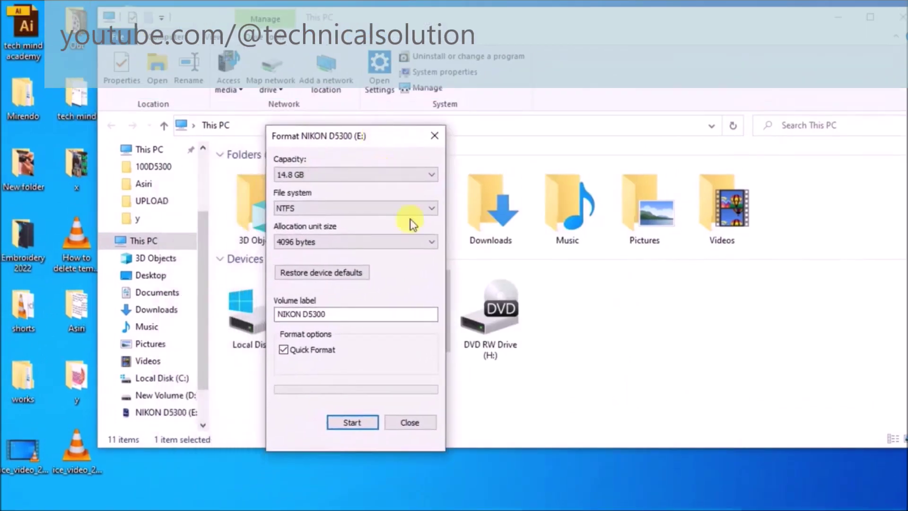
click(426, 208)
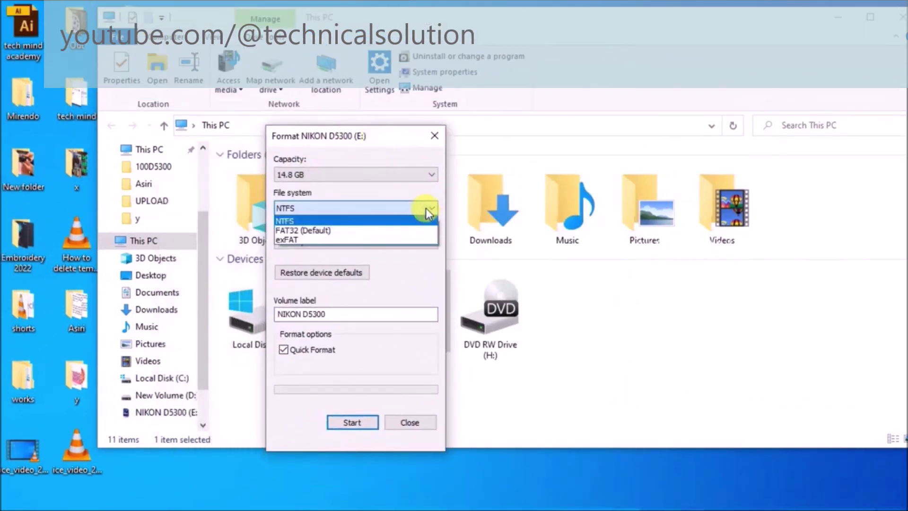
click(390, 229)
click(368, 389)
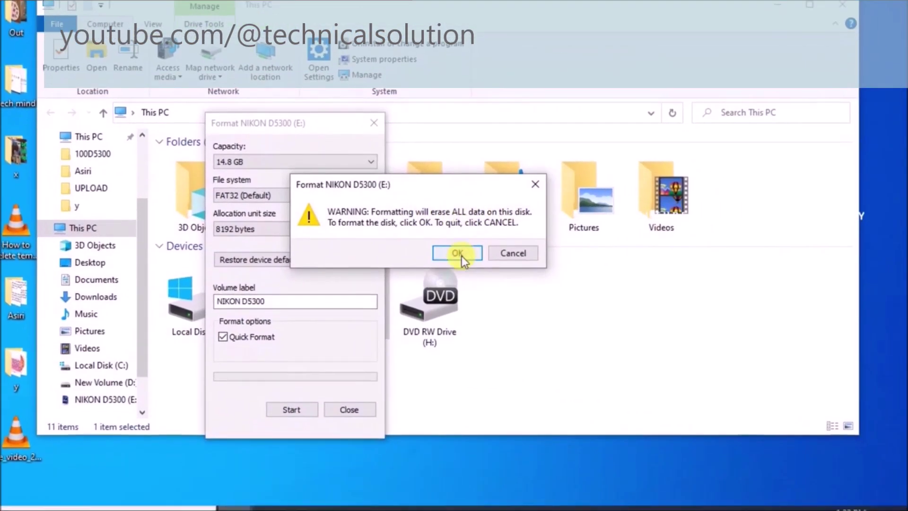
click(459, 266)
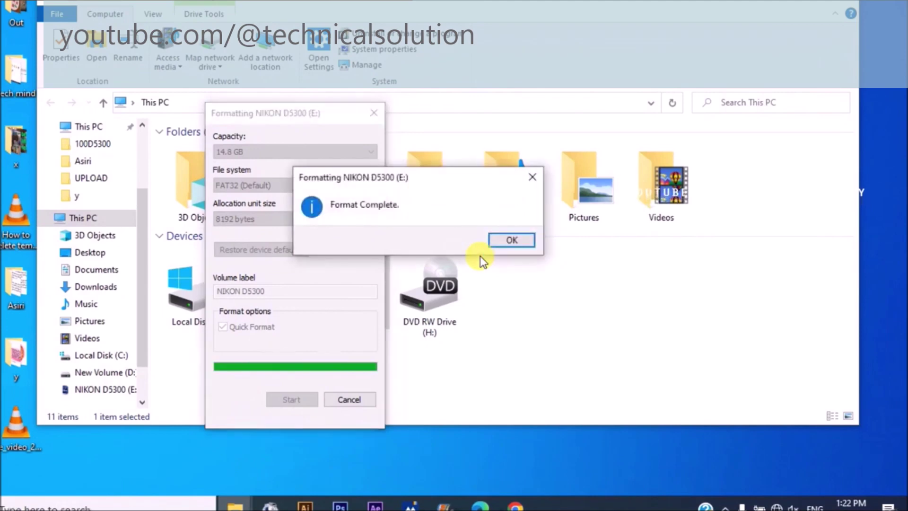
Dismiss the format-complete notices and open the empty E: drive.
click(513, 256)
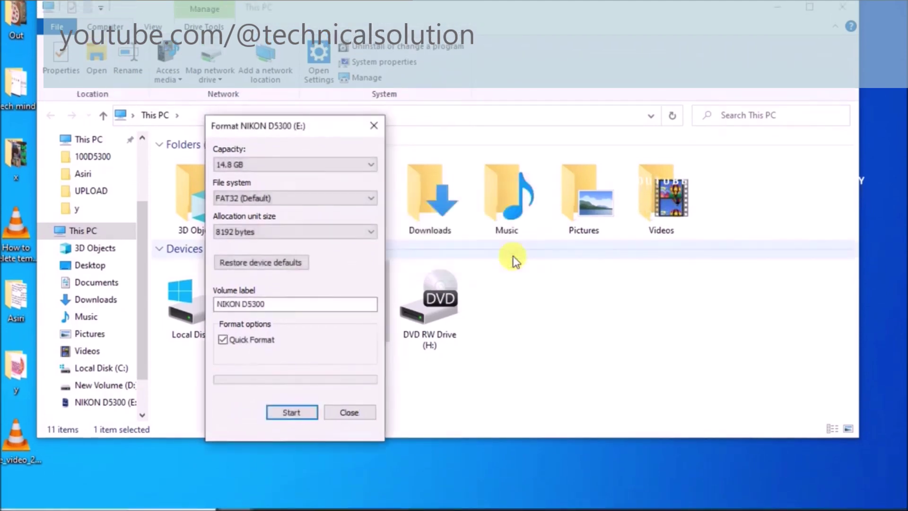
click(349, 412)
double_click(416, 286)
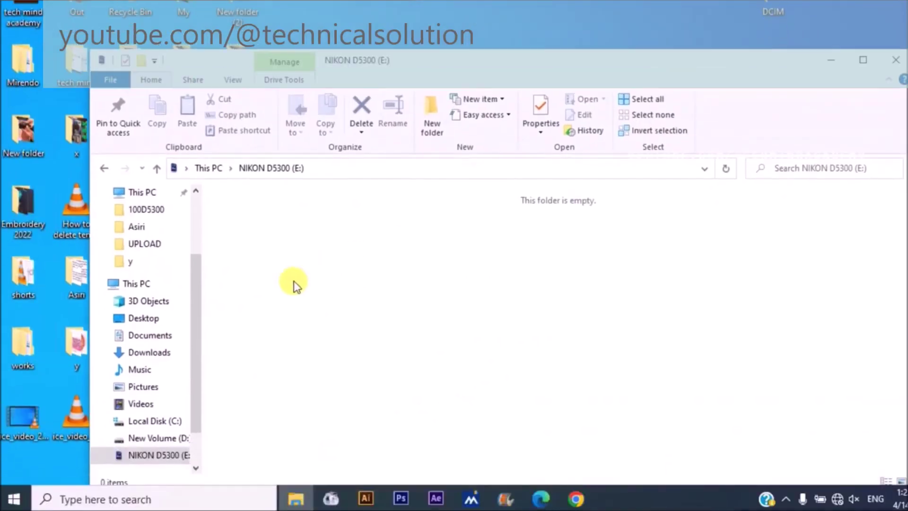
Create a new folder named DCIM on the card and open it.
right_click(240, 239)
mouse_move(440, 272)
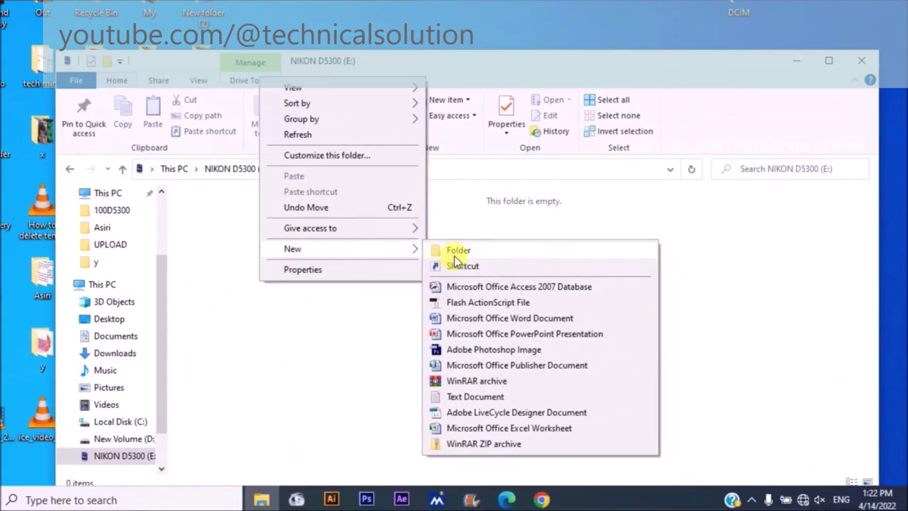
click(473, 272)
text(DCIM)
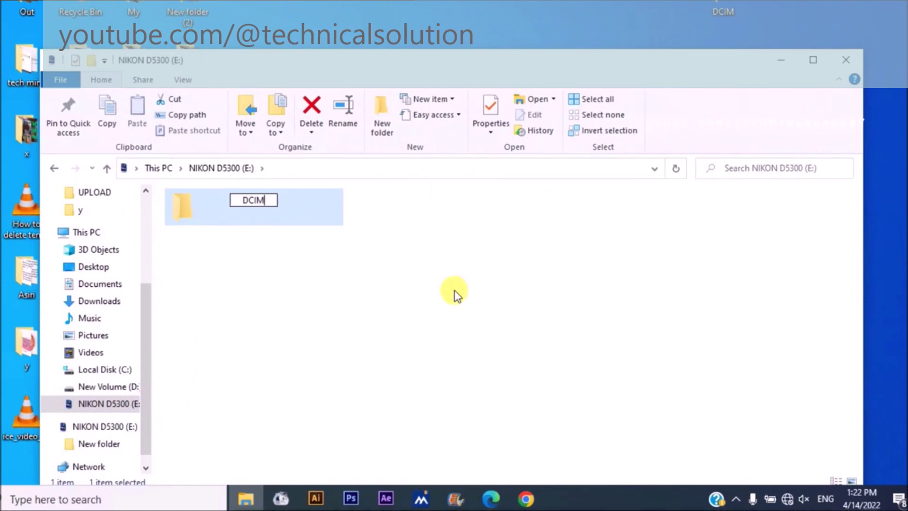
key(Return)
double_click(265, 206)
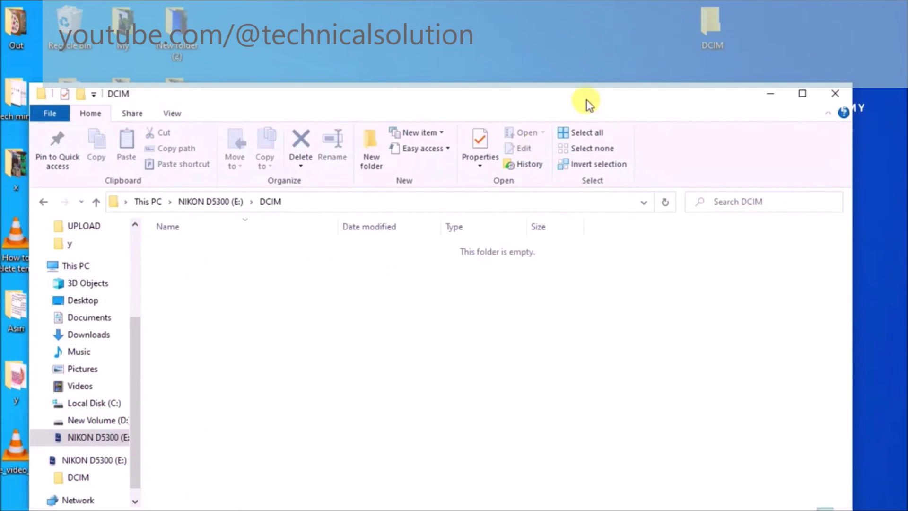
Move the desktop 100D5300 folder into the card's DCIM folder.
right_click(759, 171)
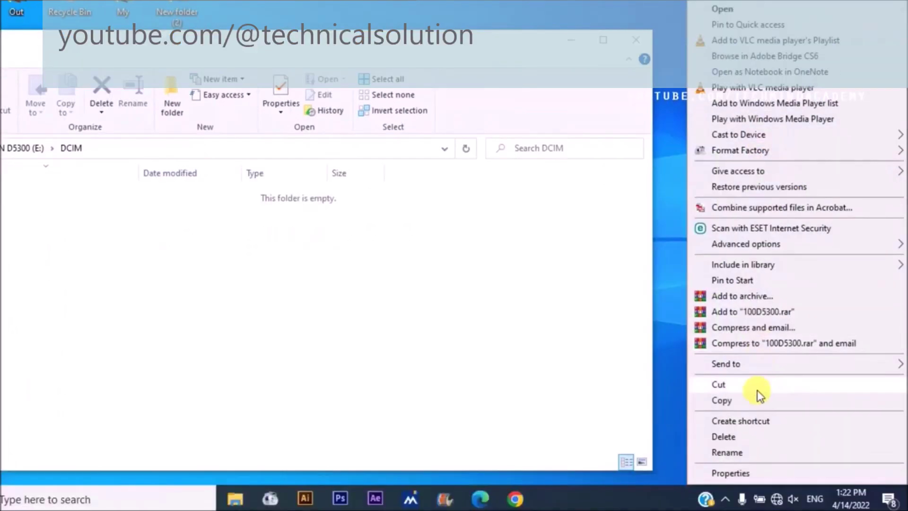
click(758, 392)
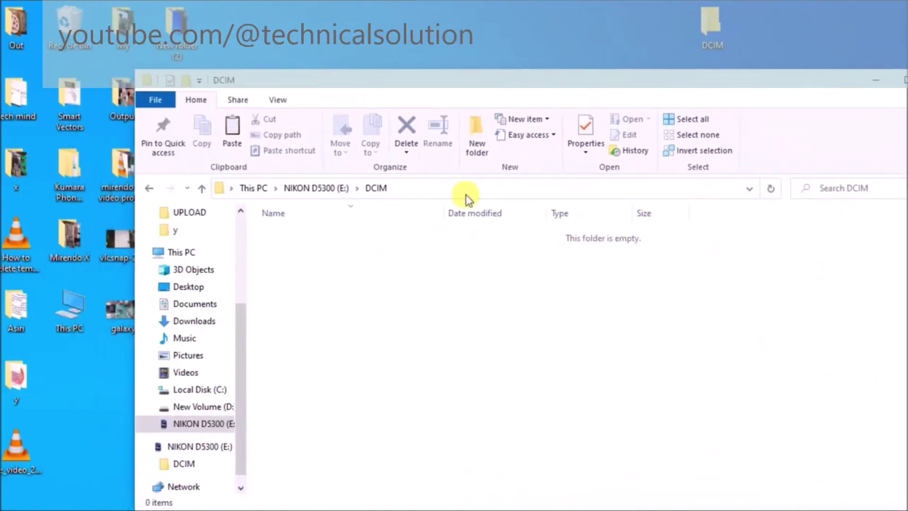
right_click(450, 259)
click(499, 357)
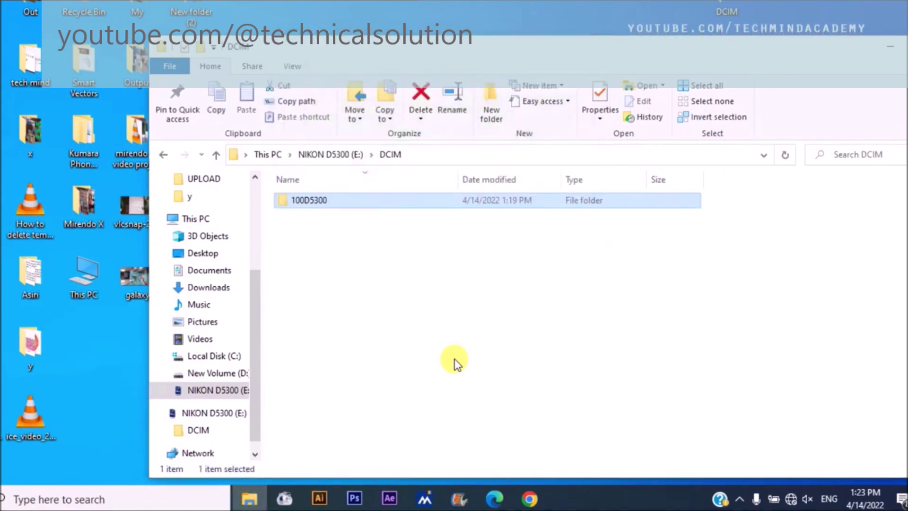
right_click(726, 10)
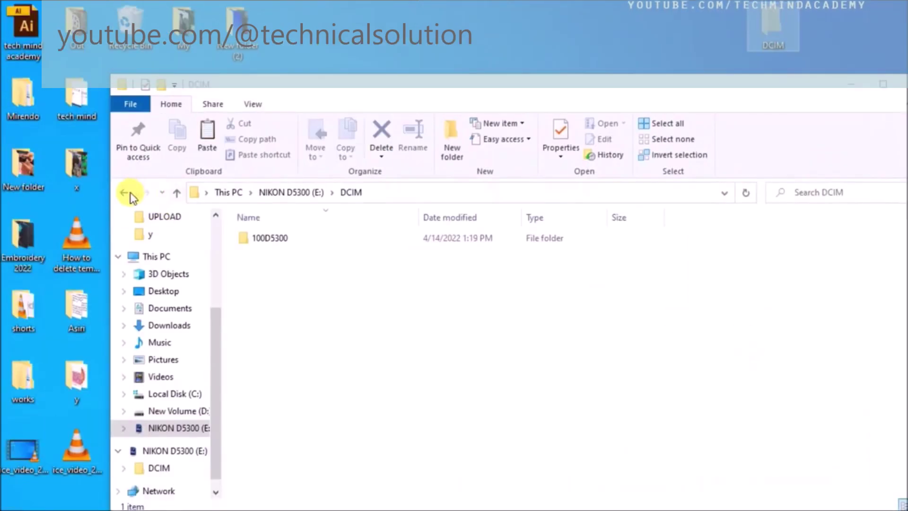
Verify DCIM contains 100D5300, then close File Explorer.
click(63, 192)
right_click(362, 284)
key(Escape)
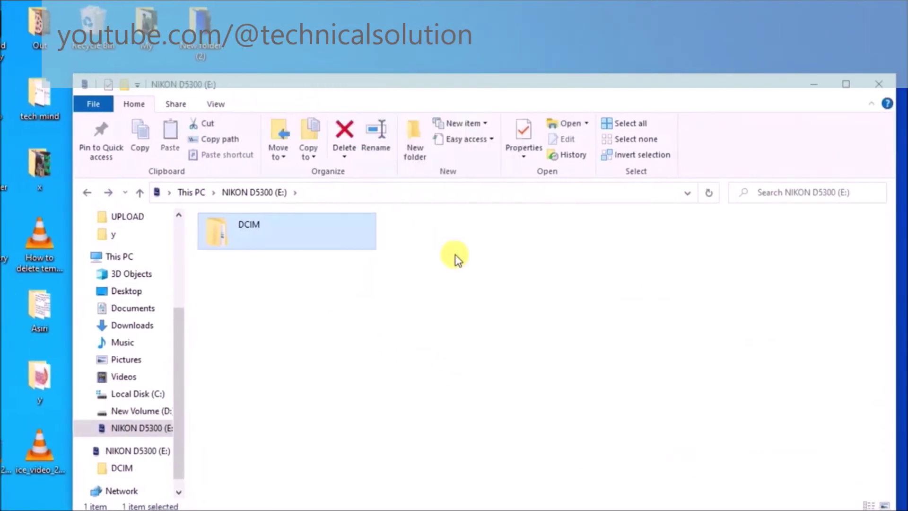
double_click(291, 221)
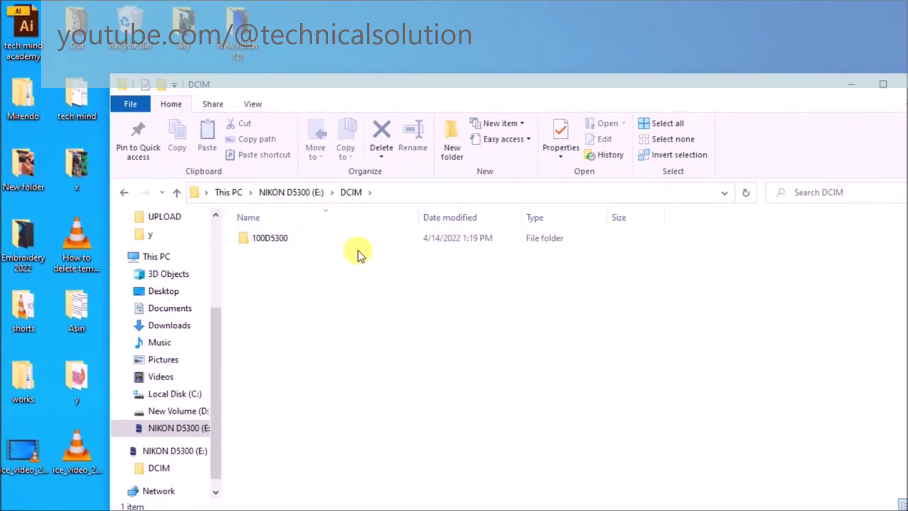
click(122, 193)
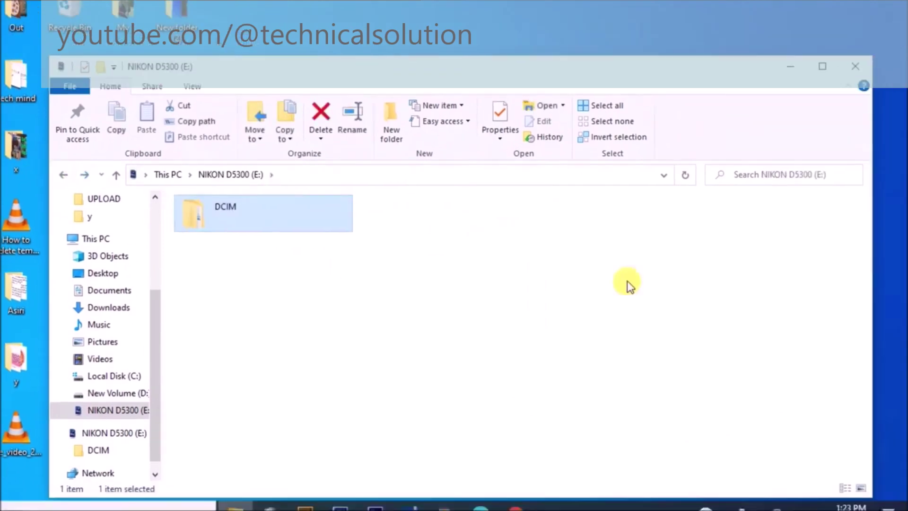
click(687, 312)
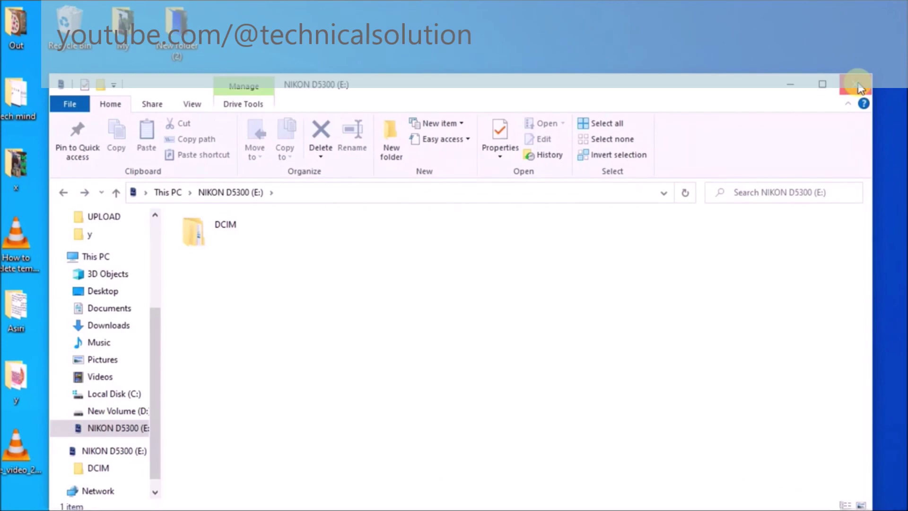
click(857, 85)
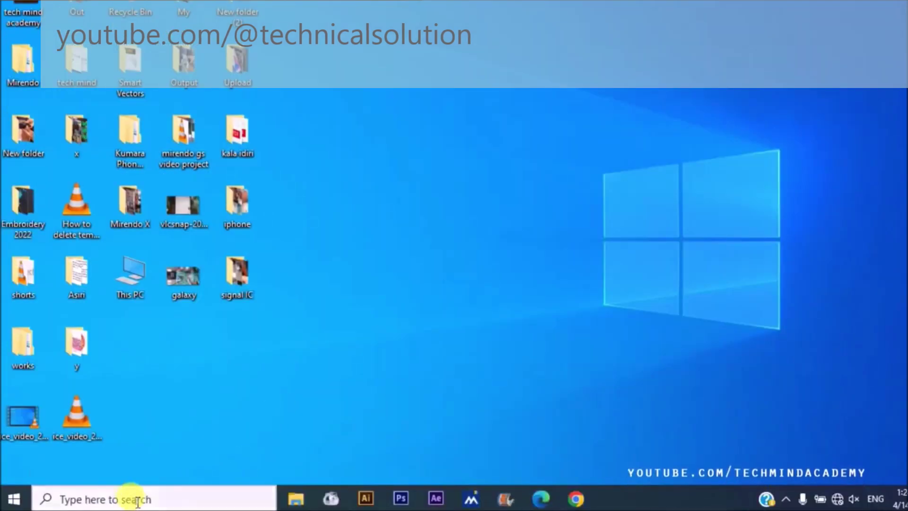
Launch Command Prompt from a 'cm' search and place This PC below it.
click(137, 501)
text(cm)
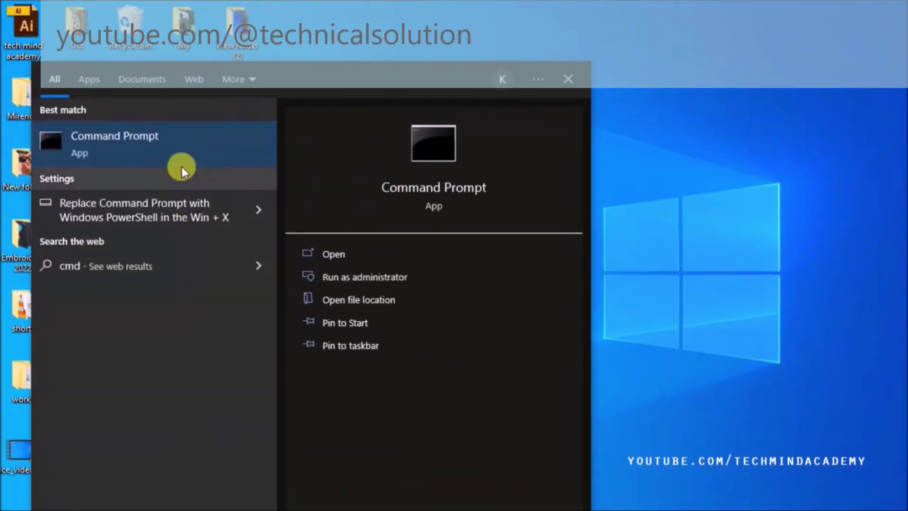
click(182, 122)
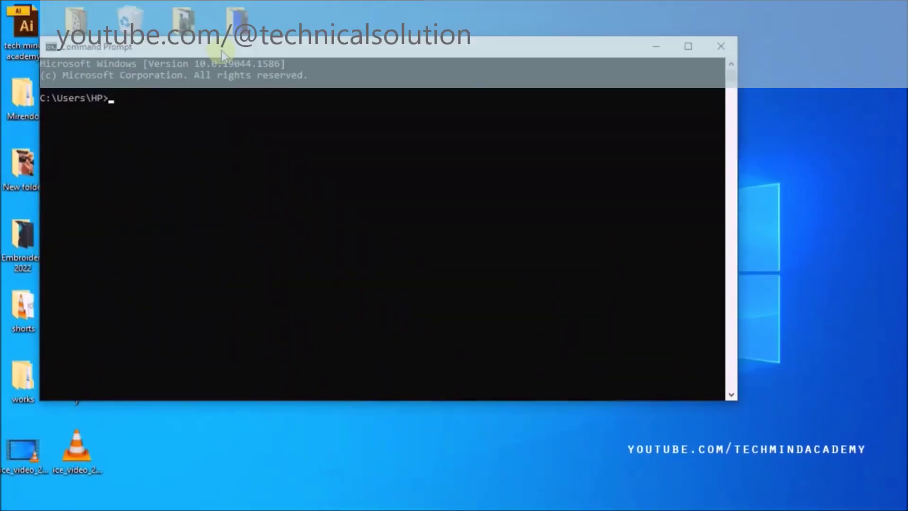
double_click(148, 284)
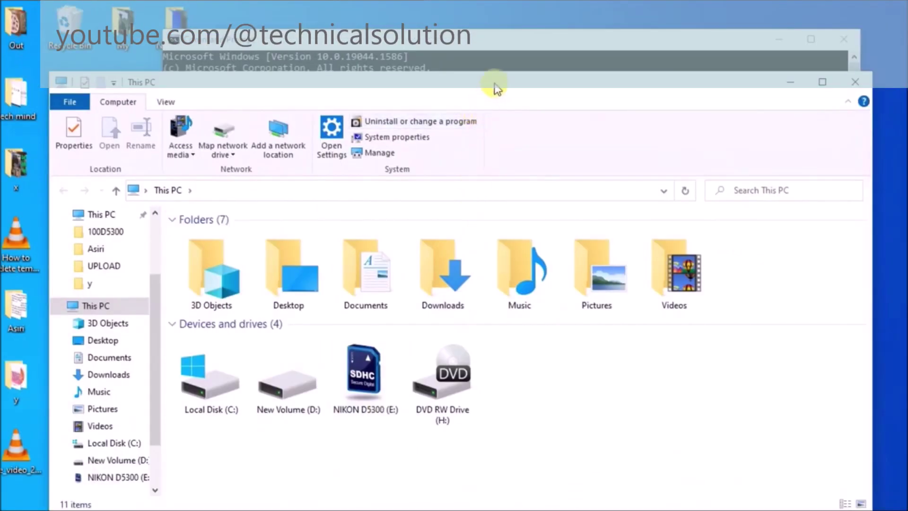
drag(497, 84, 466, 294)
click(338, 83)
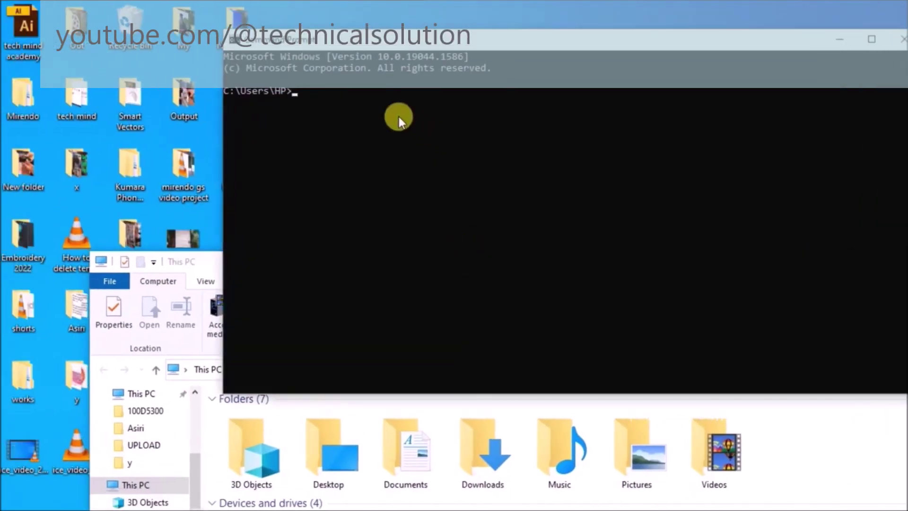
Run chkdsk "E:" on the card, then close Command Prompt after reviewing results.
text(chkdsk)
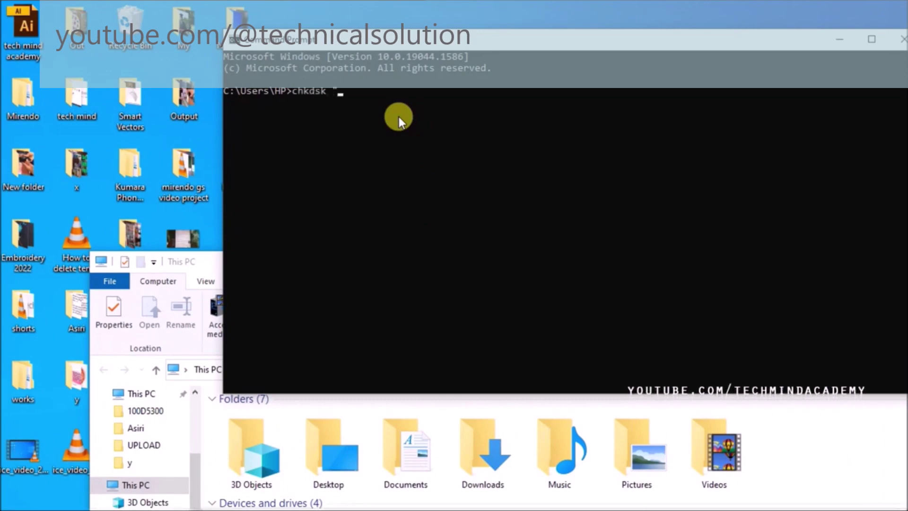
text( "E "E:")
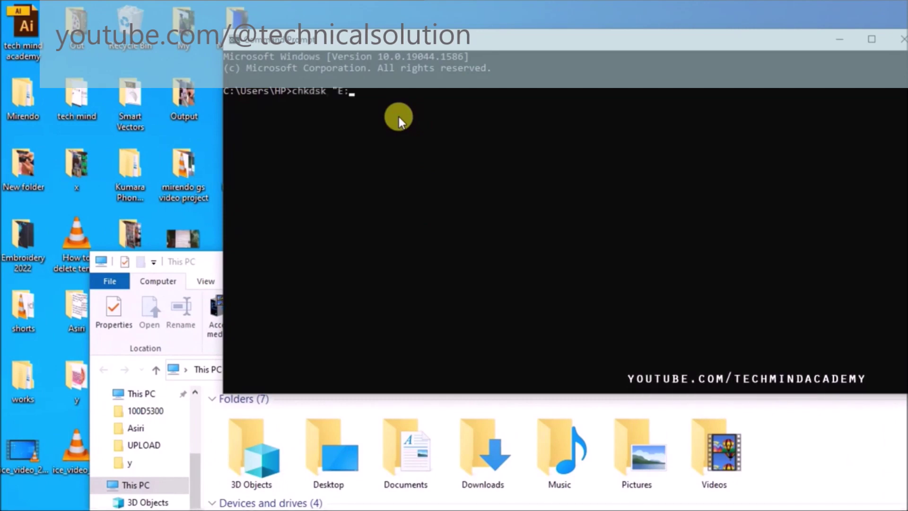
key(Return)
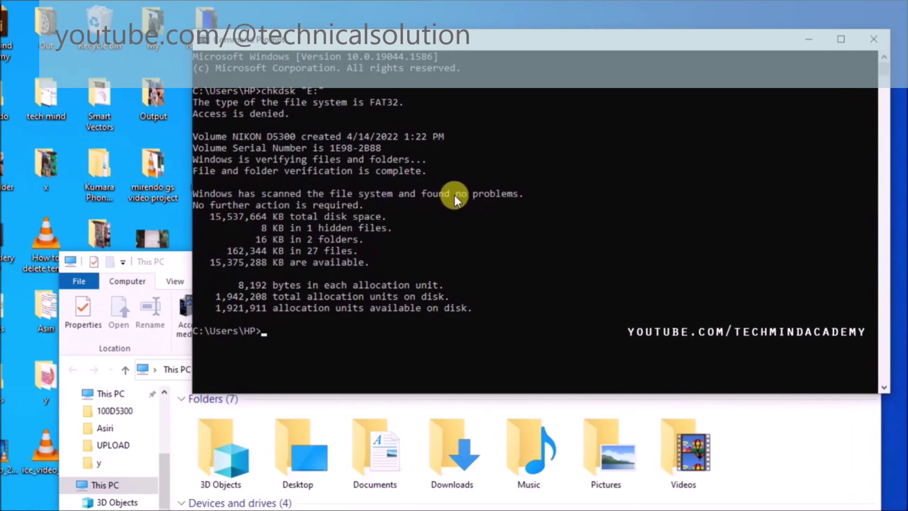
click(841, 46)
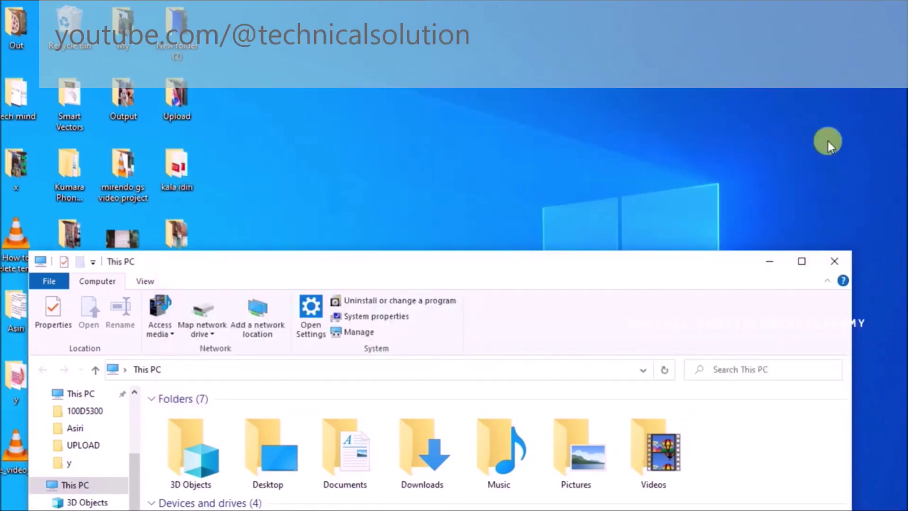
Close This PC and eject NIKON D5300 (E:) from the taskbar, dismissing the Safe To Remove notice.
click(836, 259)
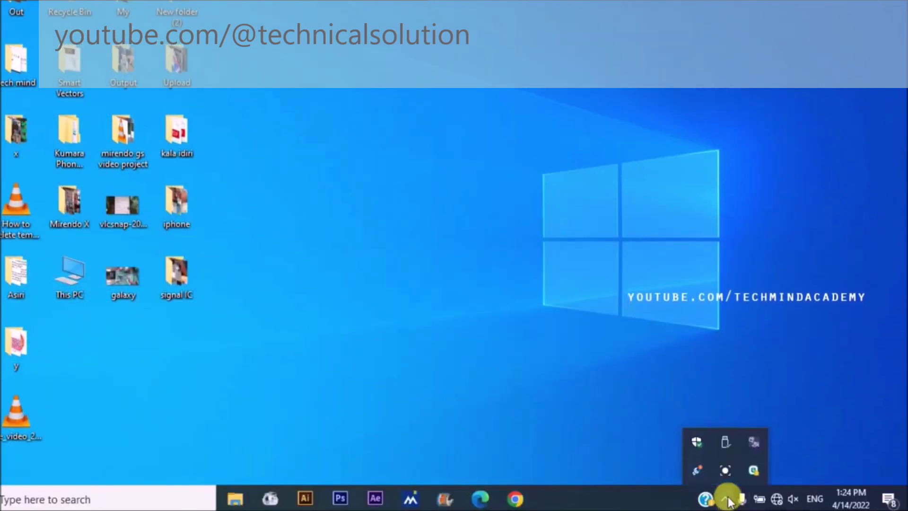
click(728, 442)
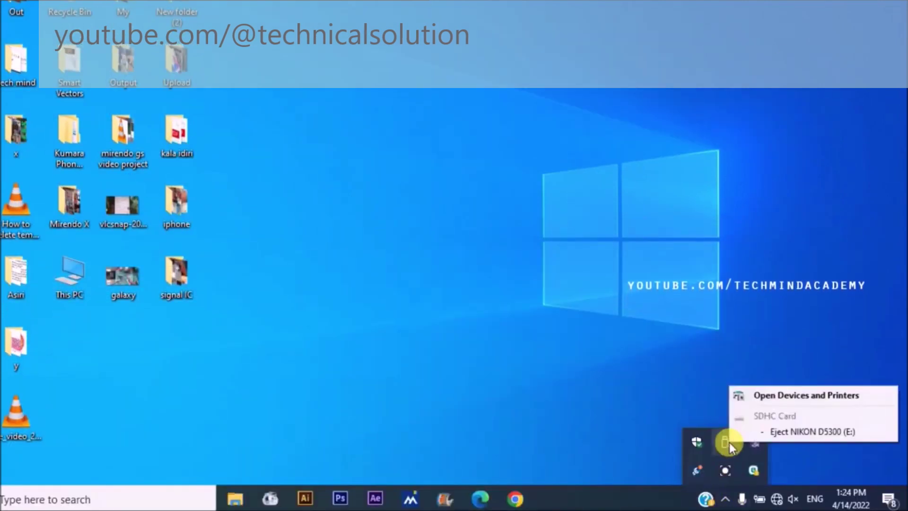
click(850, 430)
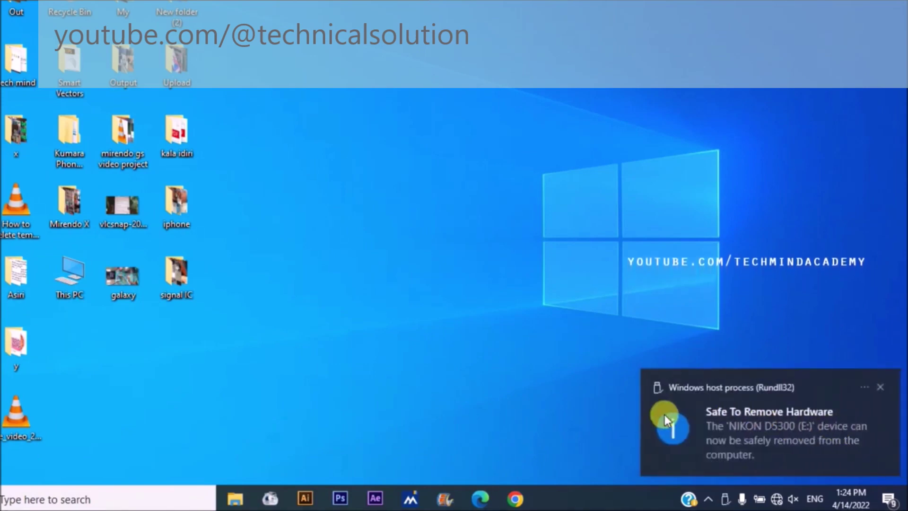
click(663, 389)
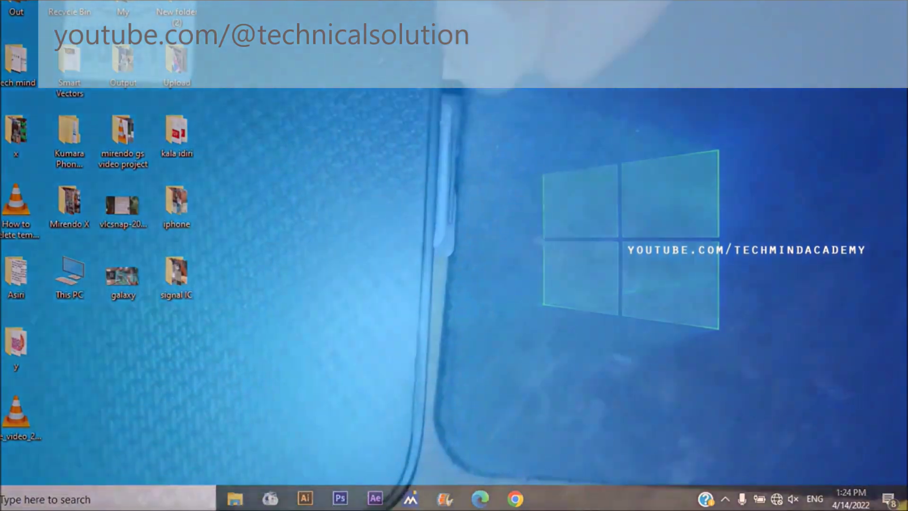